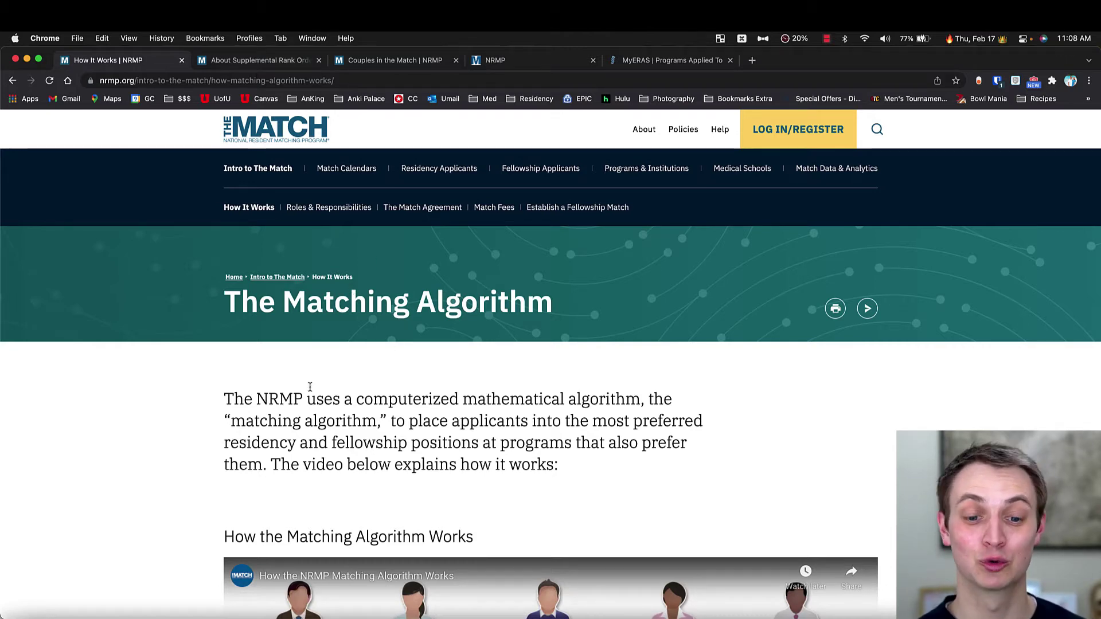
Read the About Supplemental Rank Order Lists page, then find the Couples in the Match video on the No Match option
scroll(227, 402, "down", 5)
scroll(227, 410, "down", 3)
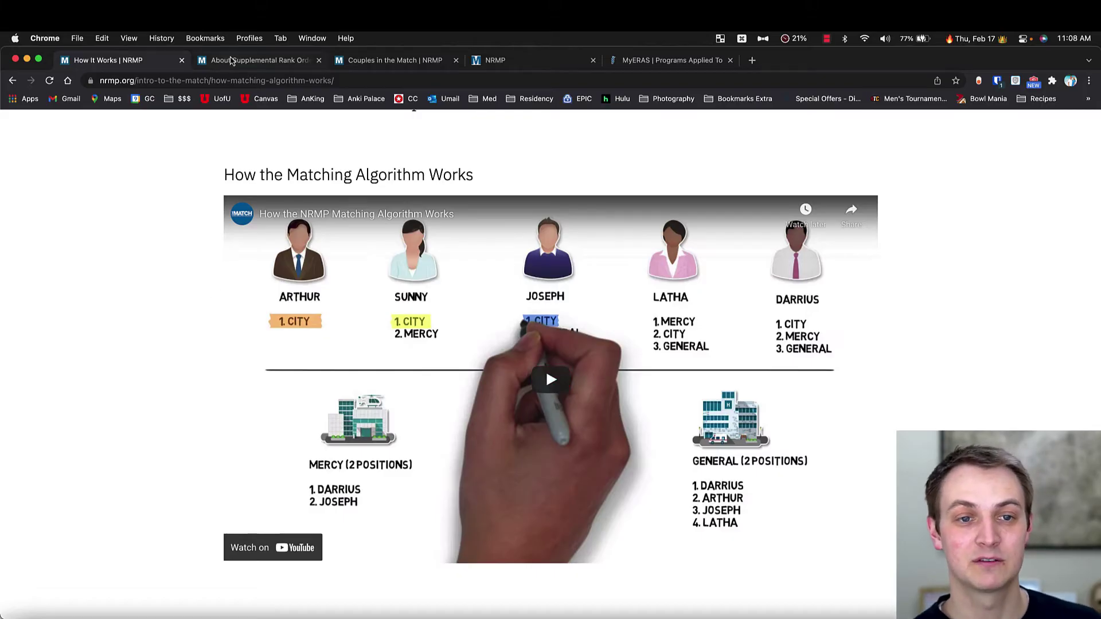
left_click(233, 62)
scroll(212, 385, "down", 10)
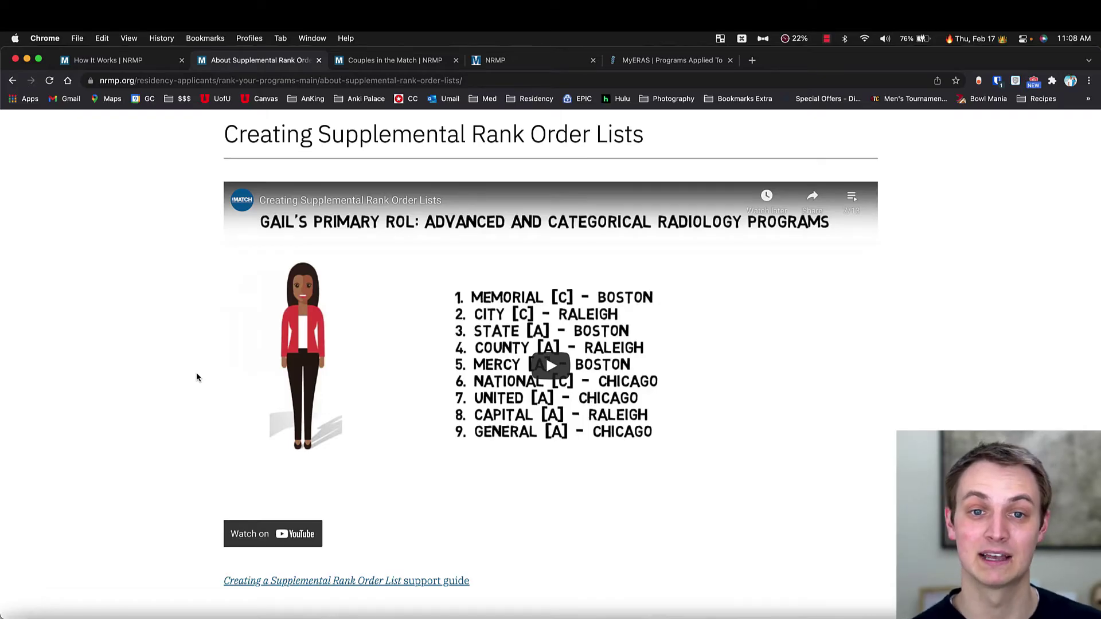
left_click(382, 61)
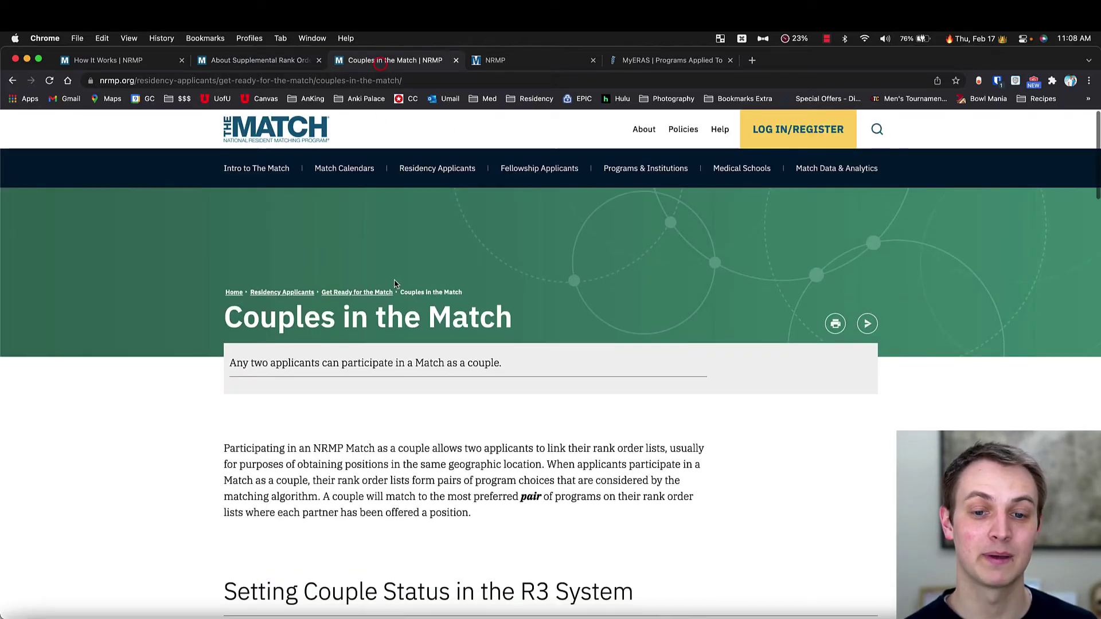
scroll(395, 284, "down", 10)
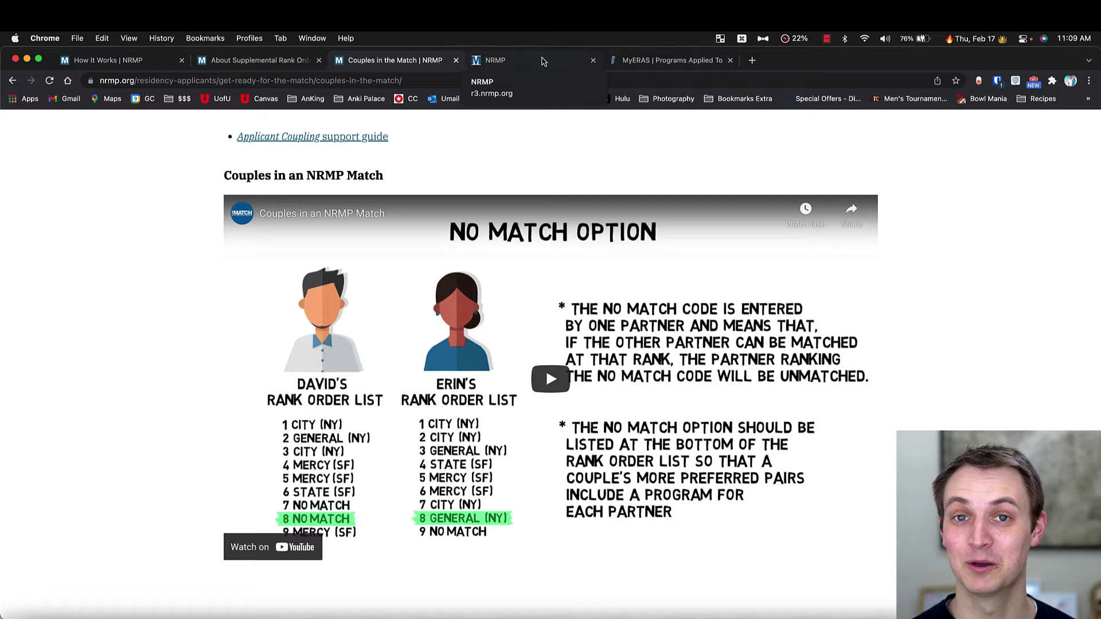
Review the R3 Rank Order List's 17 ranked Dermatology programs, most linked to the M-Test supplemental list
left_click(542, 59)
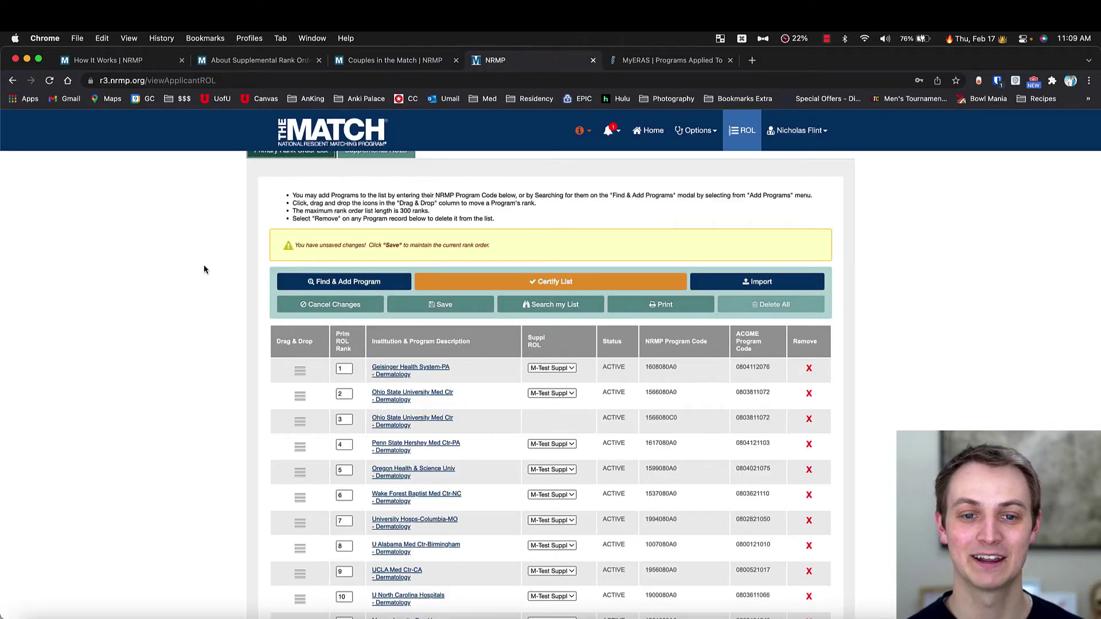
scroll(202, 274, "down", 1)
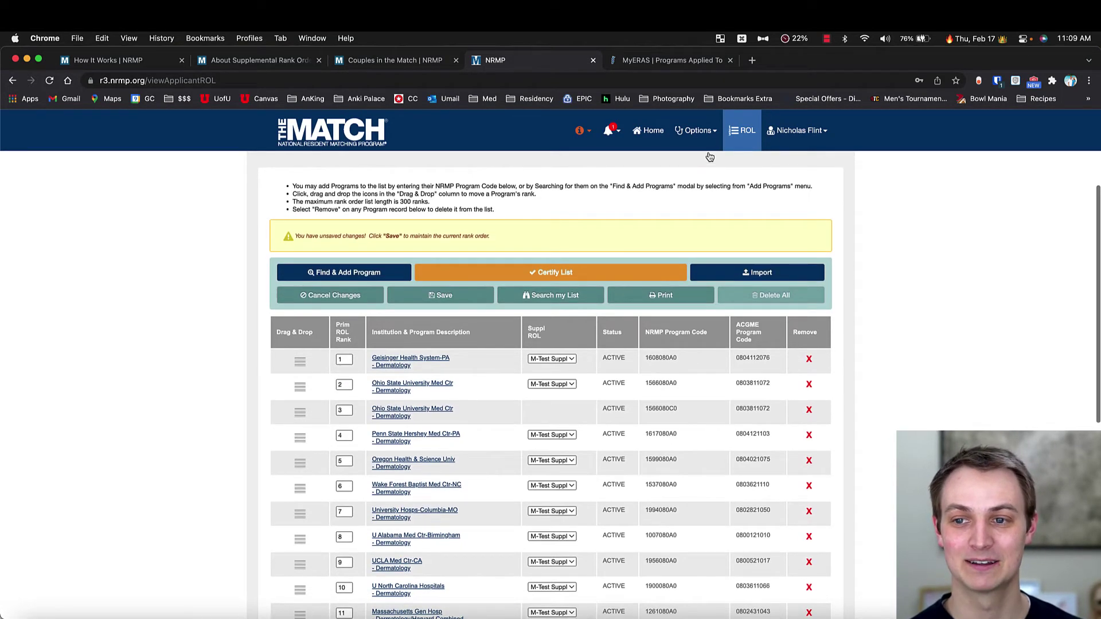
scroll(246, 290, "down", 3)
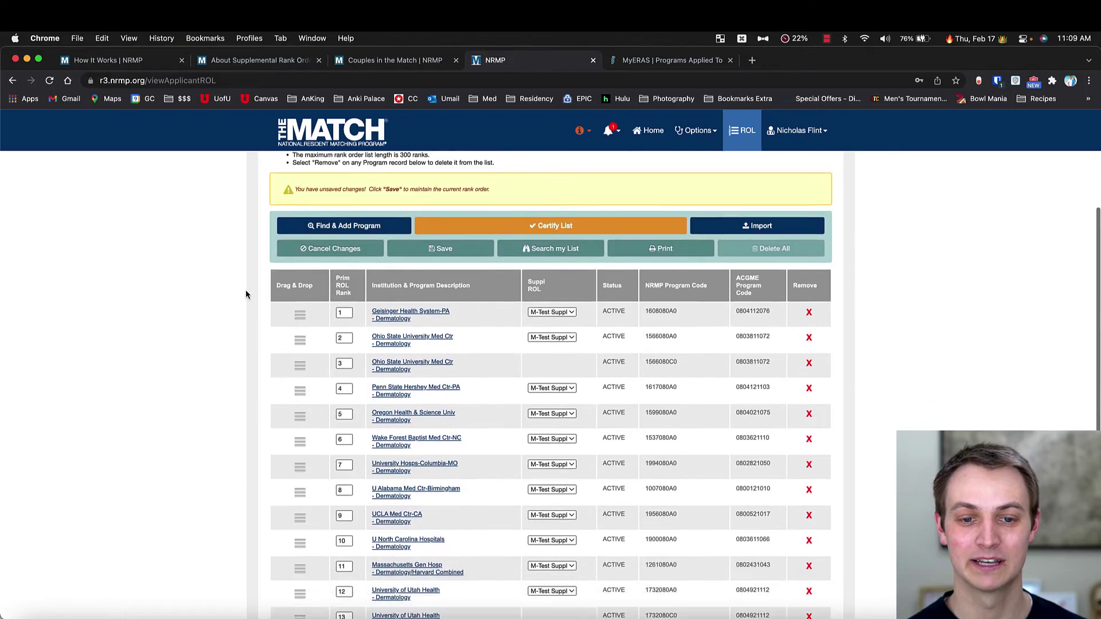
scroll(241, 296, "down", 2)
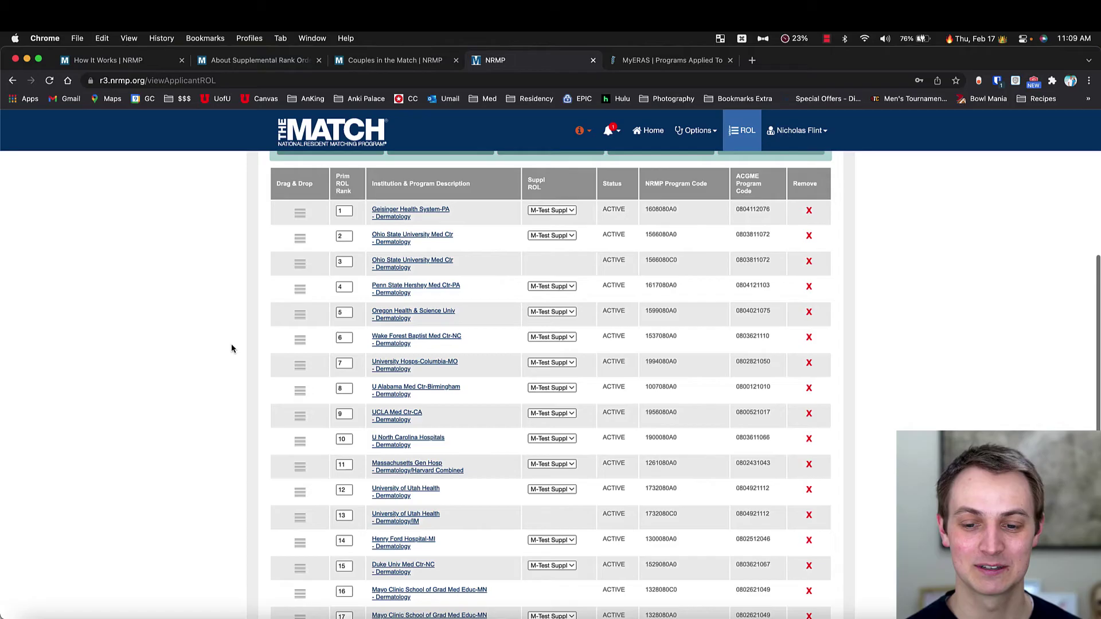
scroll(232, 344, "down", 2)
scroll(232, 349, "down", 5)
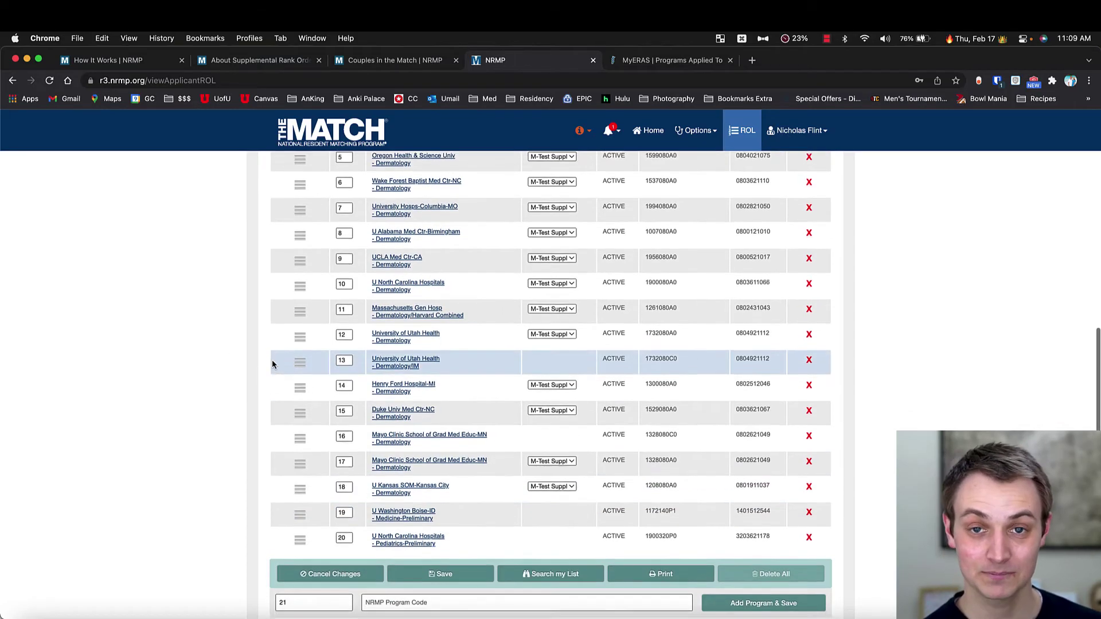
scroll(272, 362, "up", 2)
scroll(272, 360, "up", 2)
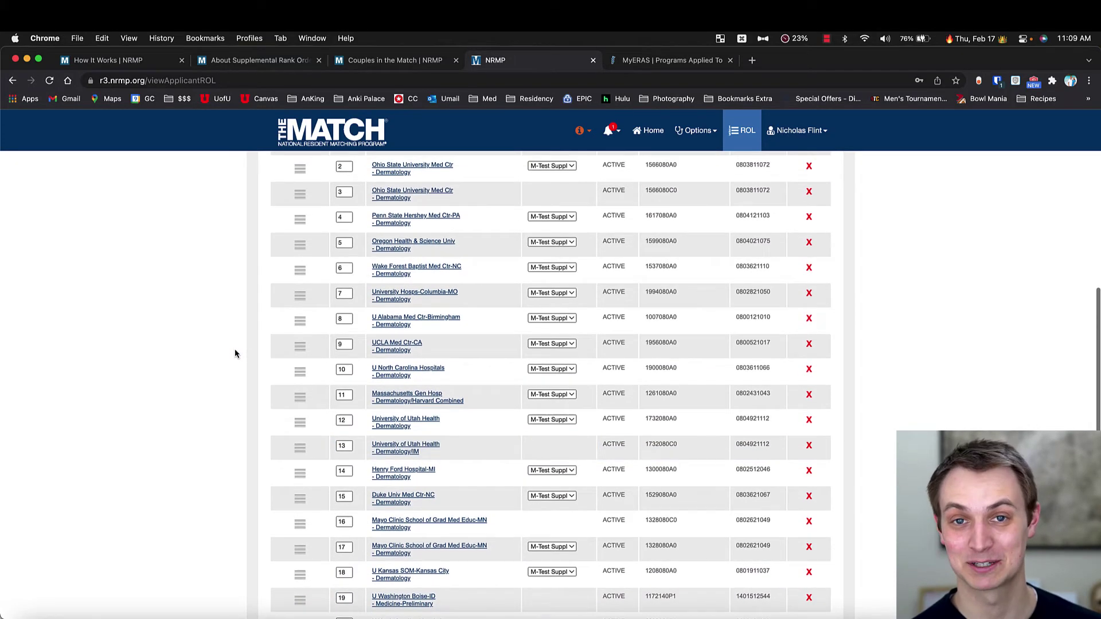
scroll(235, 354, "up", 3)
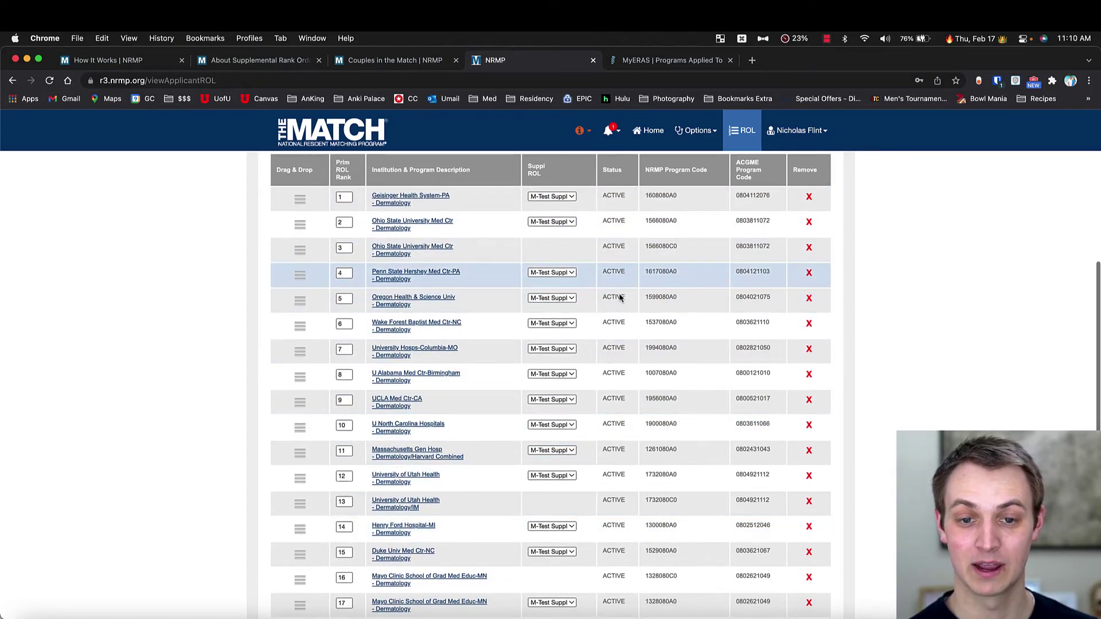
scroll(614, 316, "down", 5)
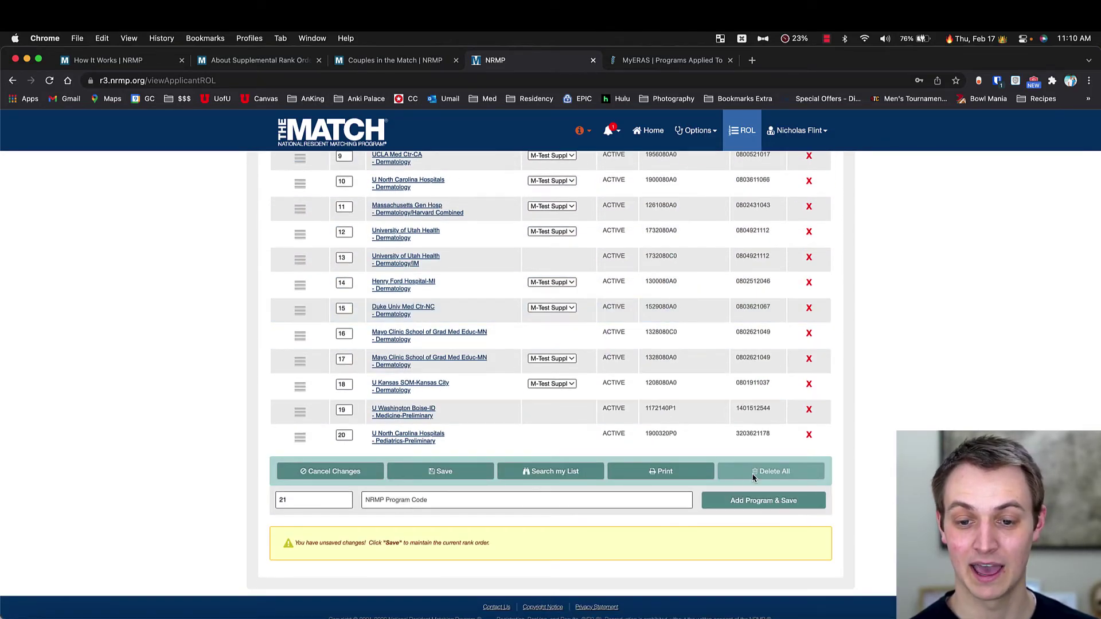
scroll(453, 333, "up", 3)
scroll(411, 311, "up", 4)
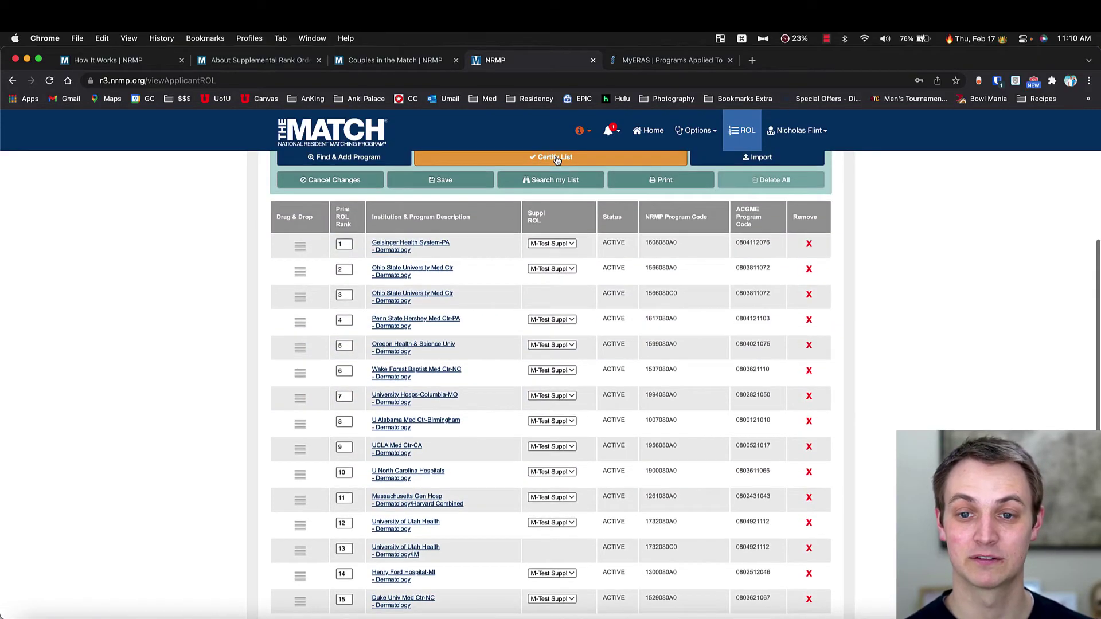
scroll(555, 162, "up", 1)
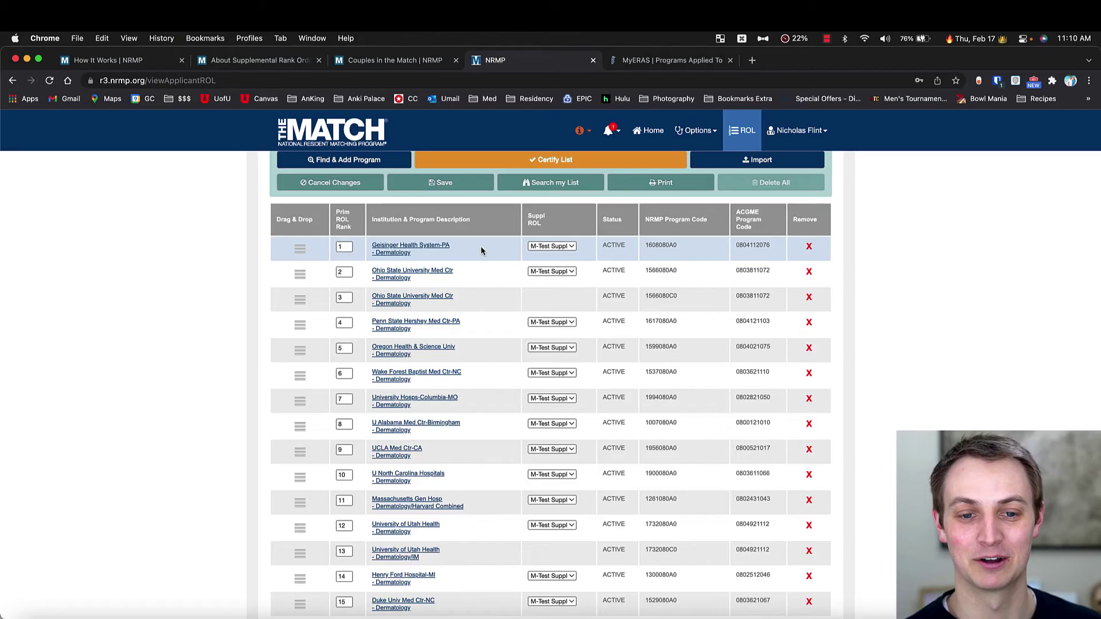
scroll(245, 301, "down", 4)
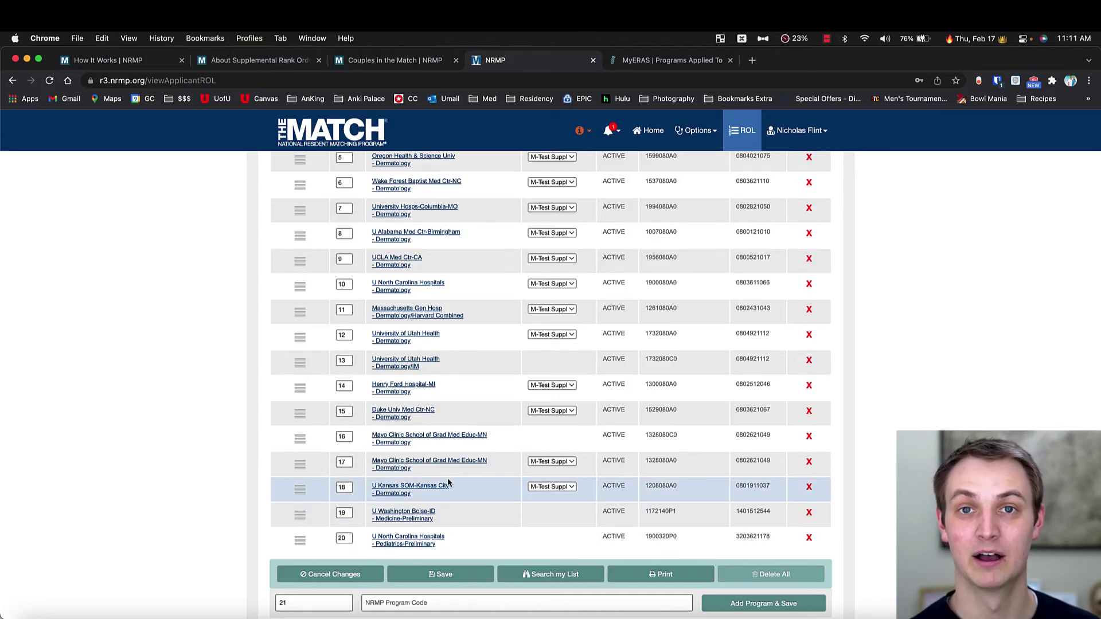
scroll(446, 471, "up", 5)
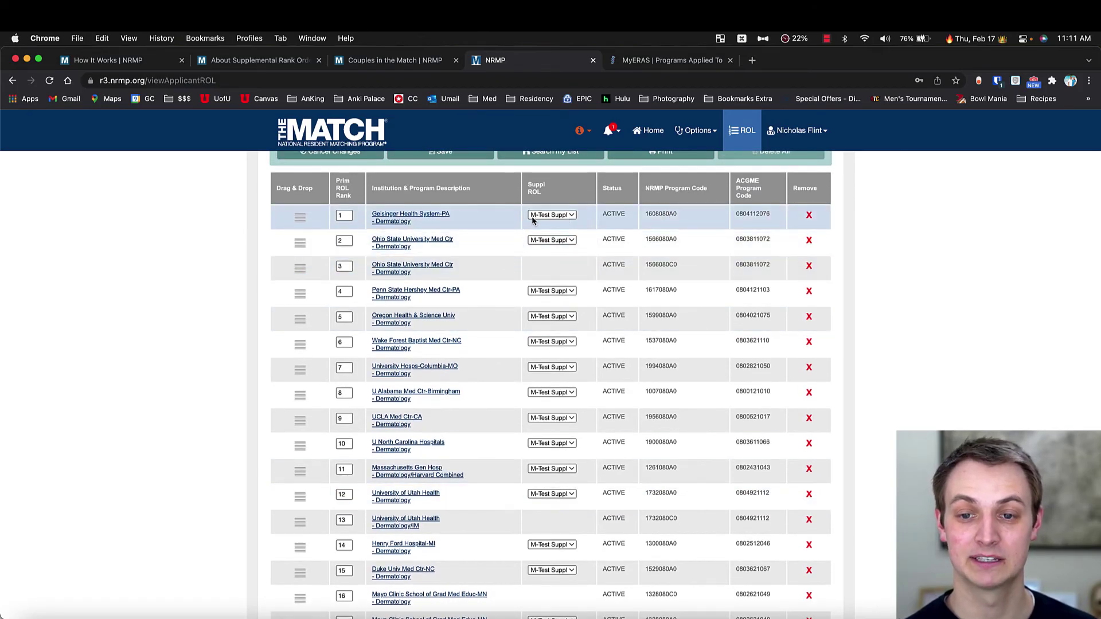
scroll(559, 221, "up", 3)
scroll(378, 296, "up", 6)
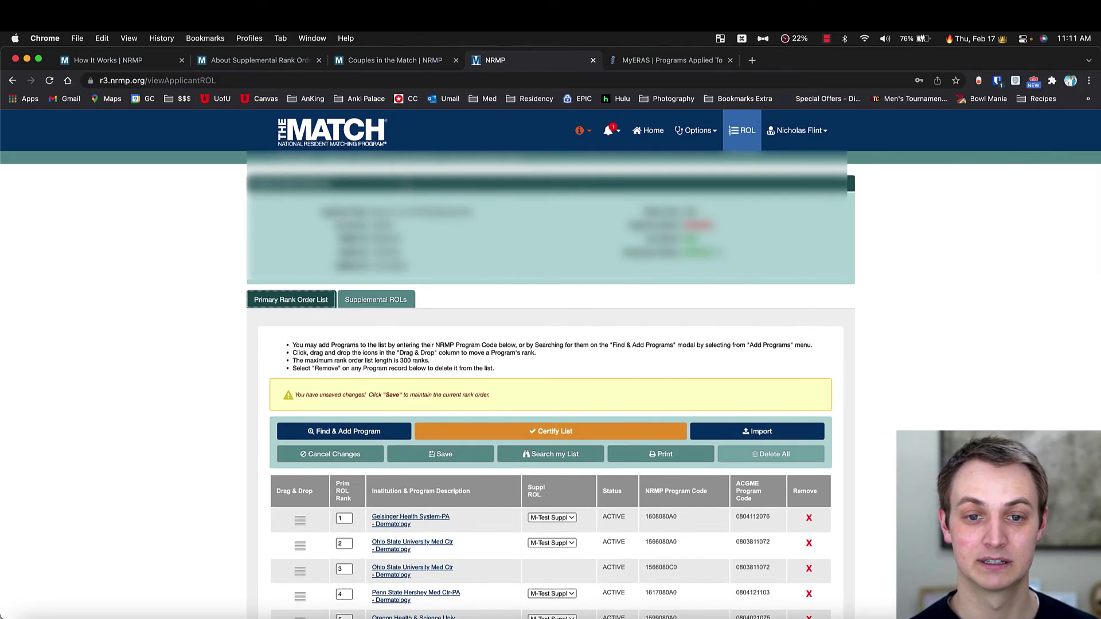
Review the M-Test Supplemental list's four preliminary and transitional programs, locked by unsaved primary-list changes
left_click(378, 297)
scroll(381, 305, "down", 3)
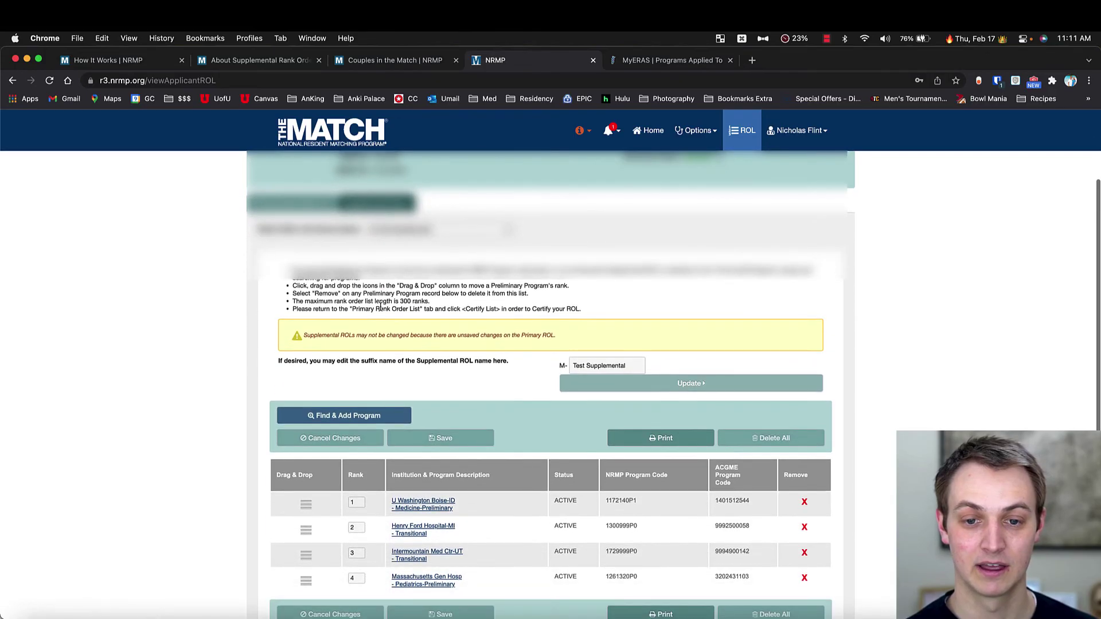
scroll(390, 304, "down", 2)
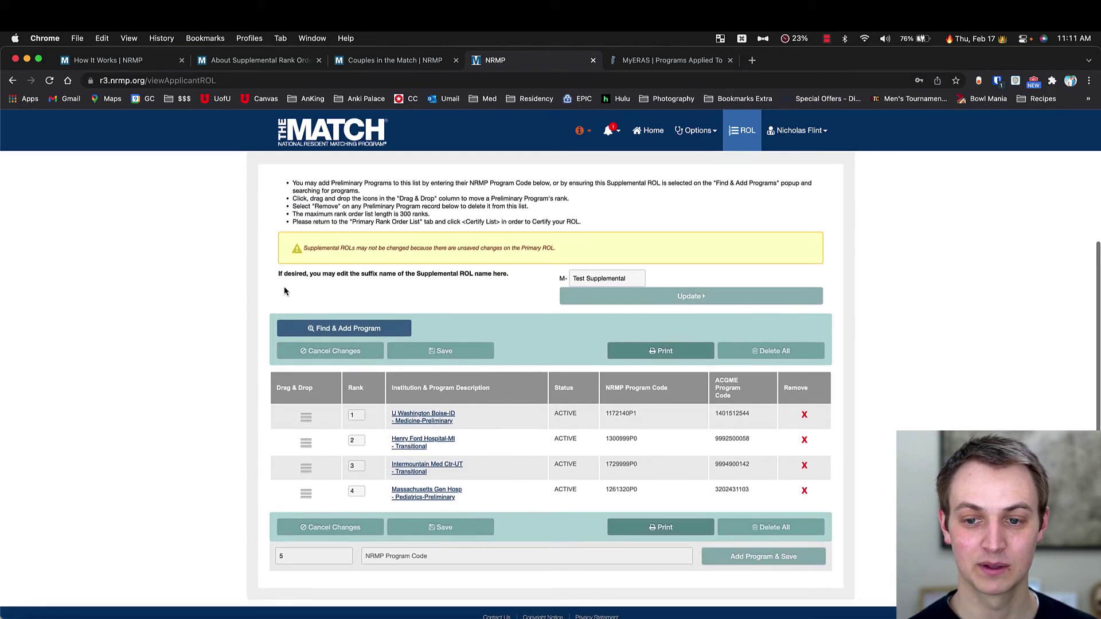
scroll(580, 275, "up", 1)
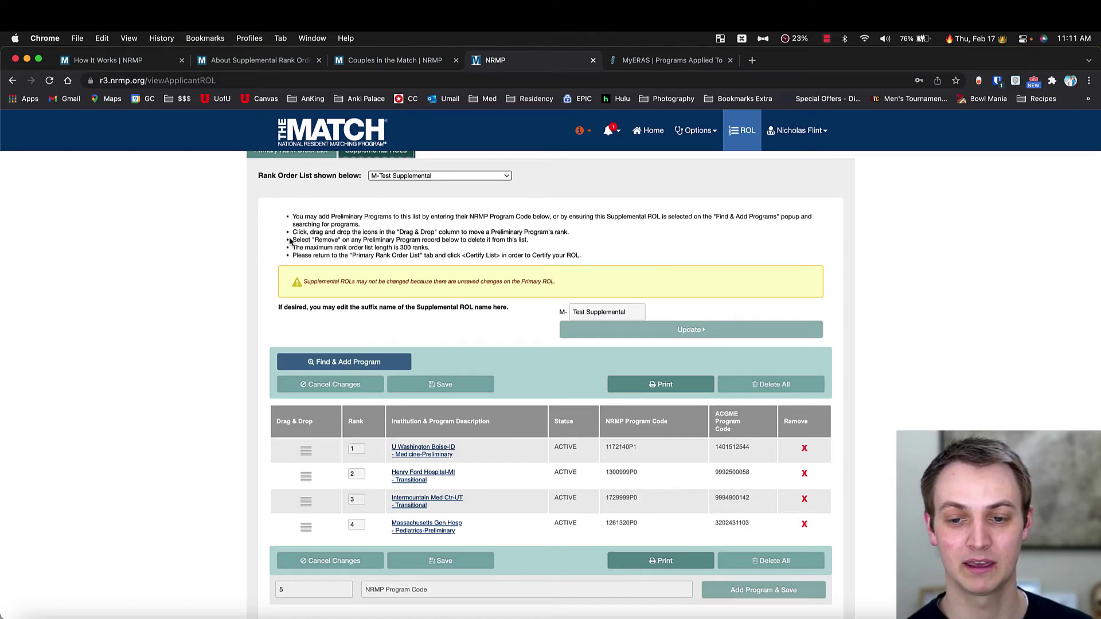
scroll(284, 255, "down", 1)
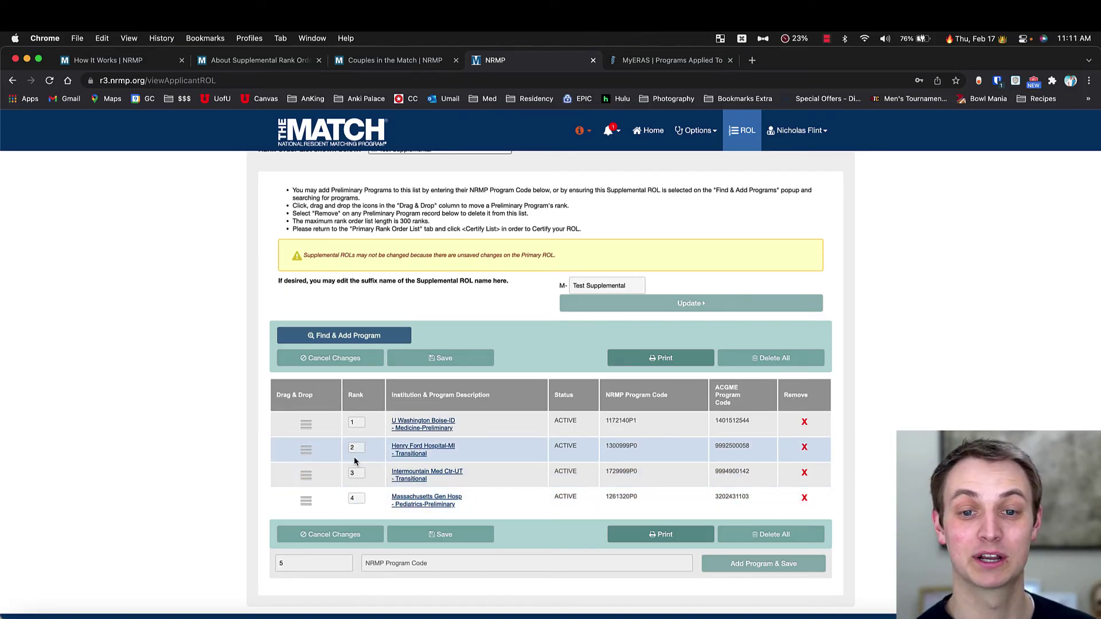
scroll(338, 317, "up", 1)
scroll(338, 317, "up", 3)
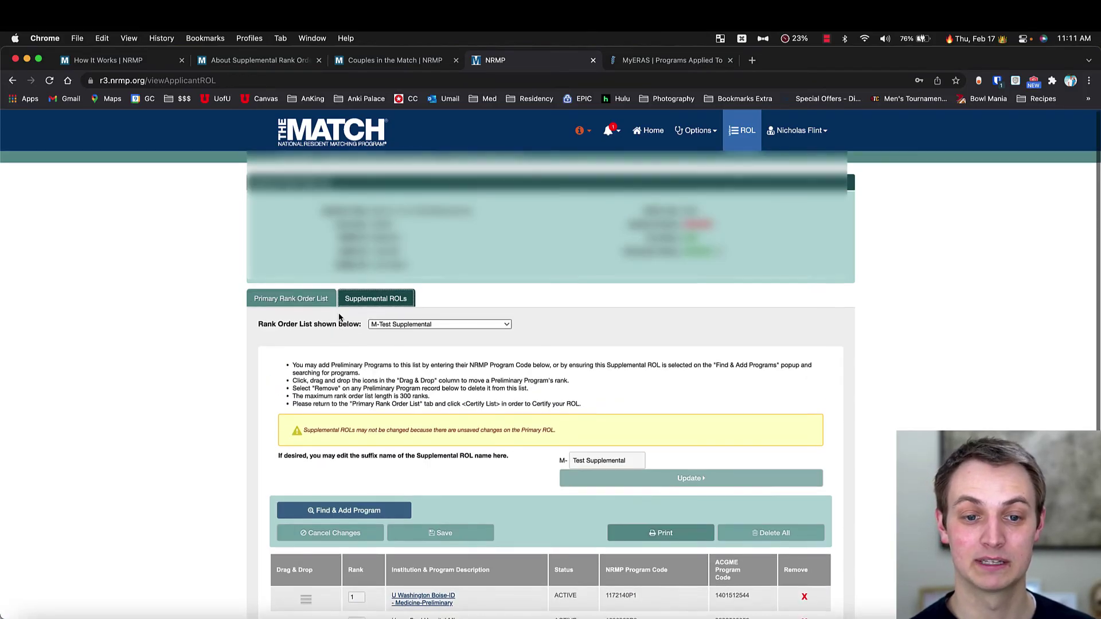
Return to the Primary Rank Order List table of dermatology programs paired with M-Test
left_click(306, 294)
scroll(306, 293, "down", 5)
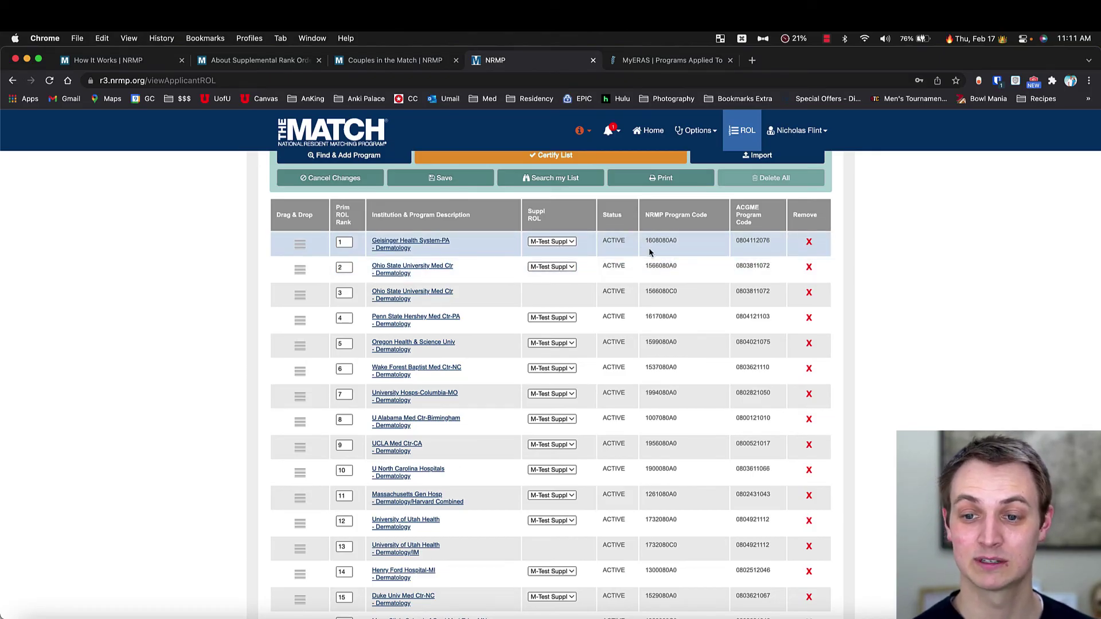
On MyERAS Programs Applied To, look at the program pages list and Abrazo Health Network Program's training details
left_click(675, 60)
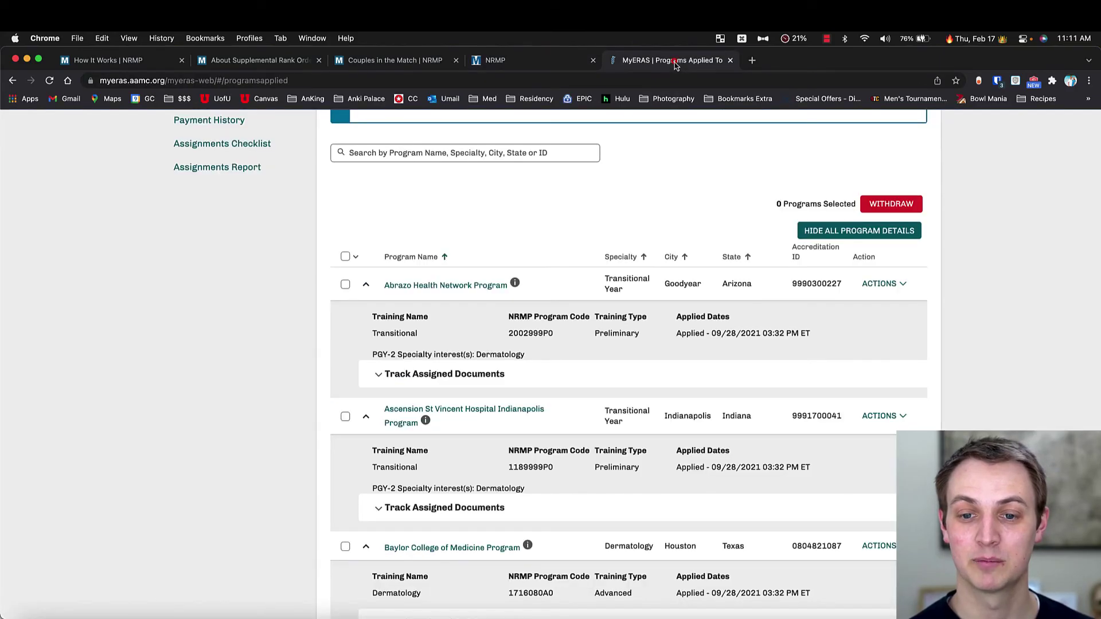
scroll(456, 252, "up", 5)
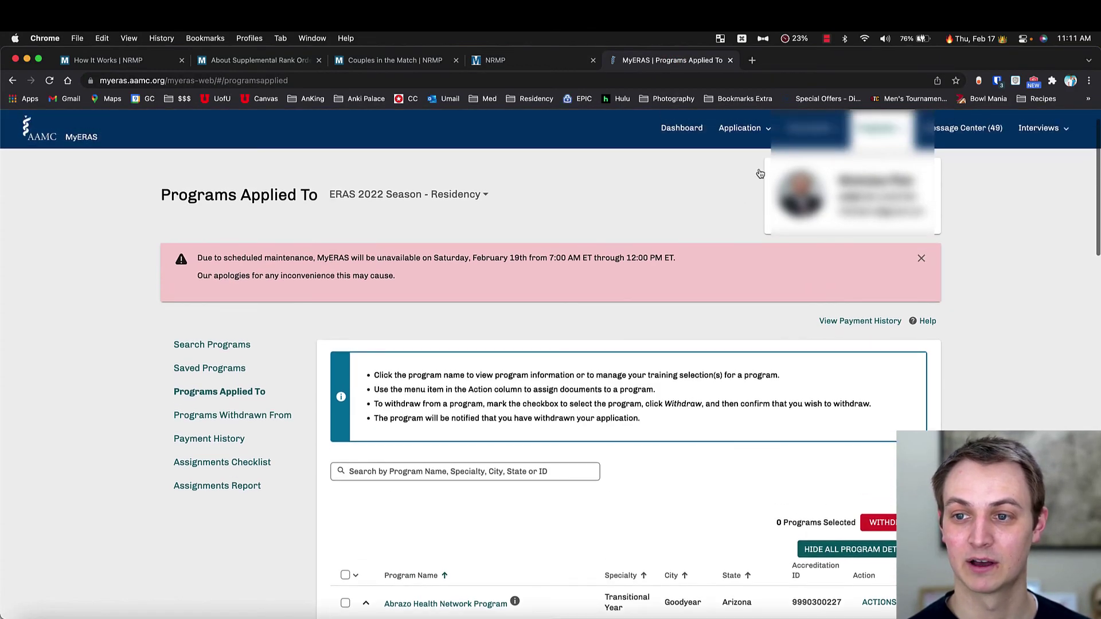
left_click(877, 128)
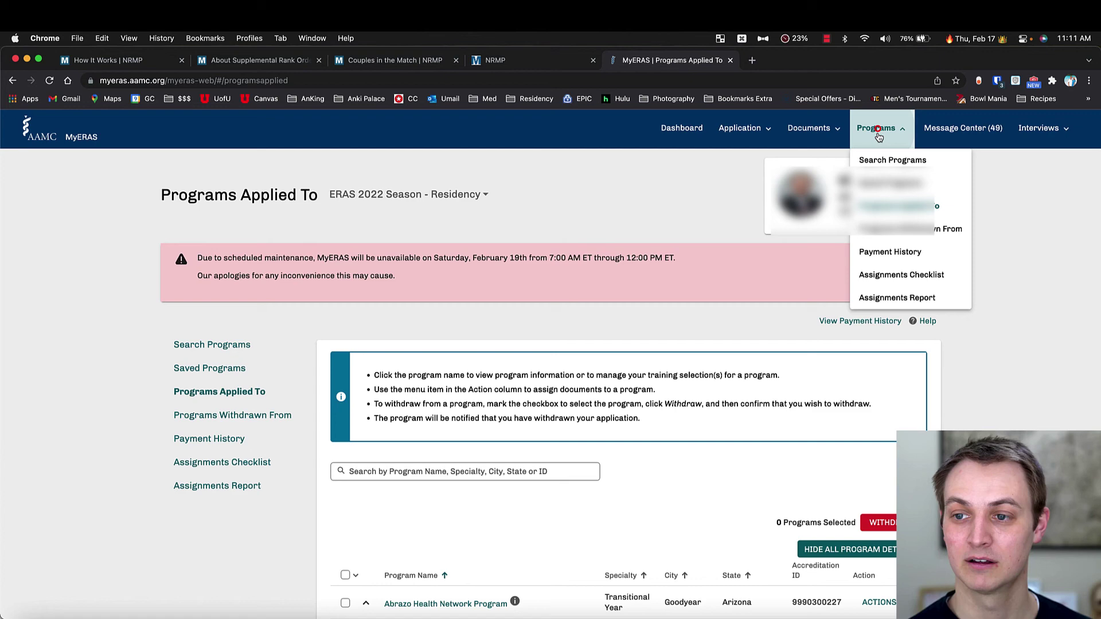
left_click(639, 187)
scroll(639, 187, "down", 5)
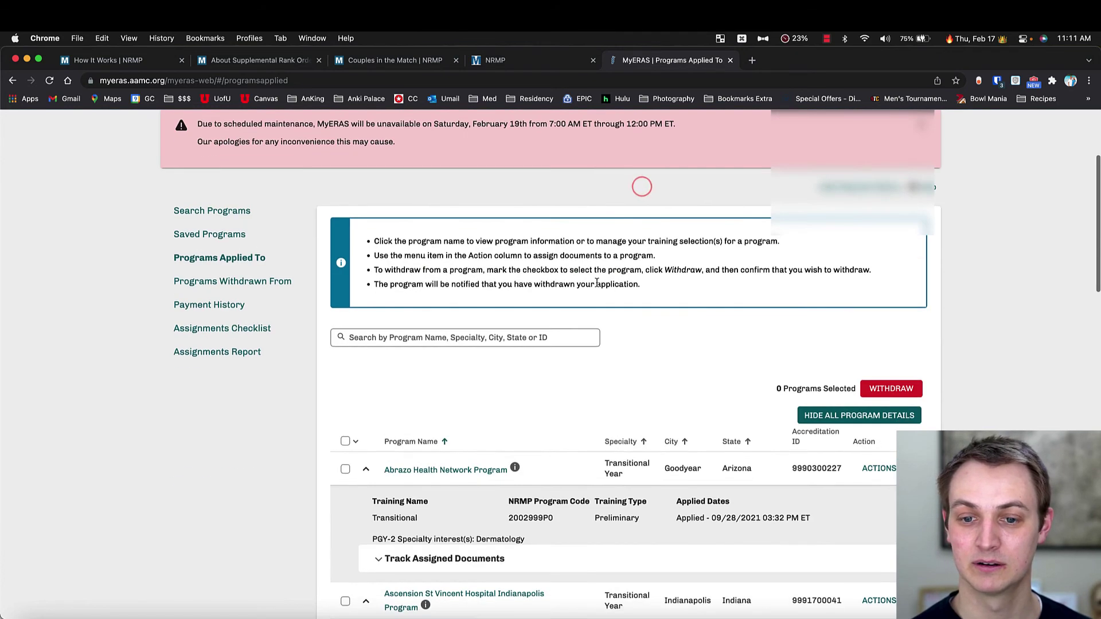
scroll(597, 291, "down", 2)
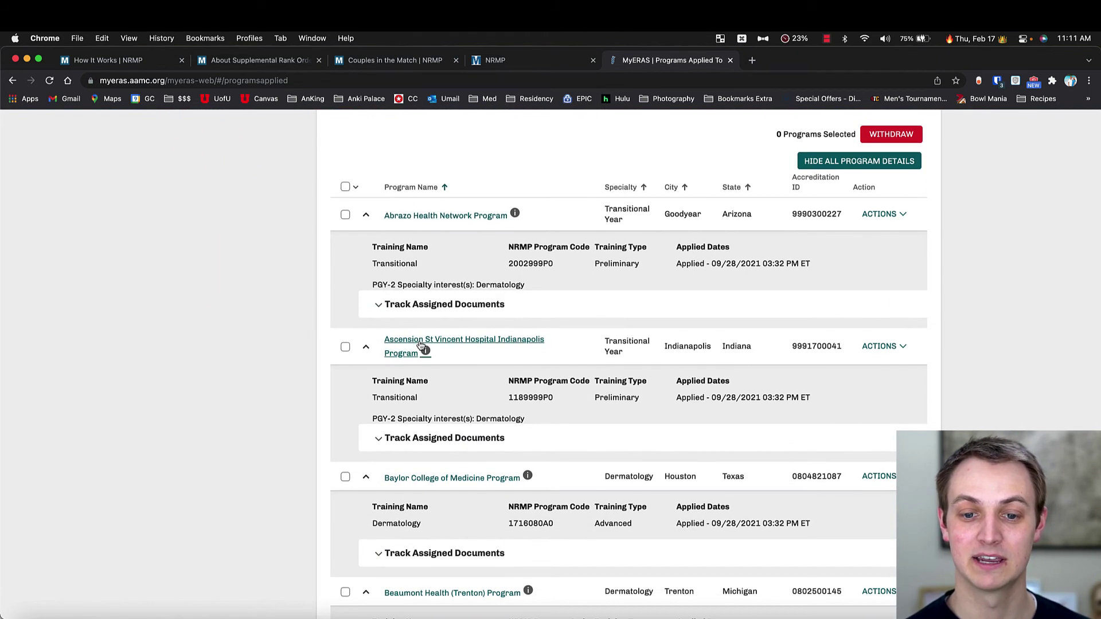
left_click(438, 216)
scroll(453, 374, "down", 2)
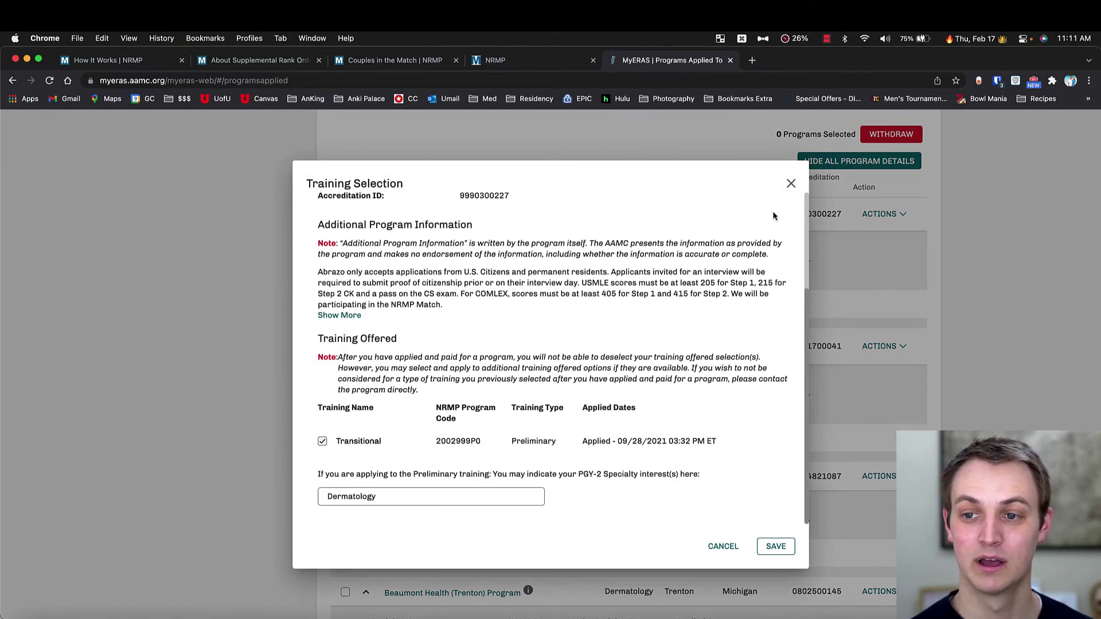
left_click(791, 183)
scroll(418, 228, "up", 3)
Filter applied programs by 'ohio' and view Ohio State's codes 1566080A0 and 1566080C0
left_click(416, 221)
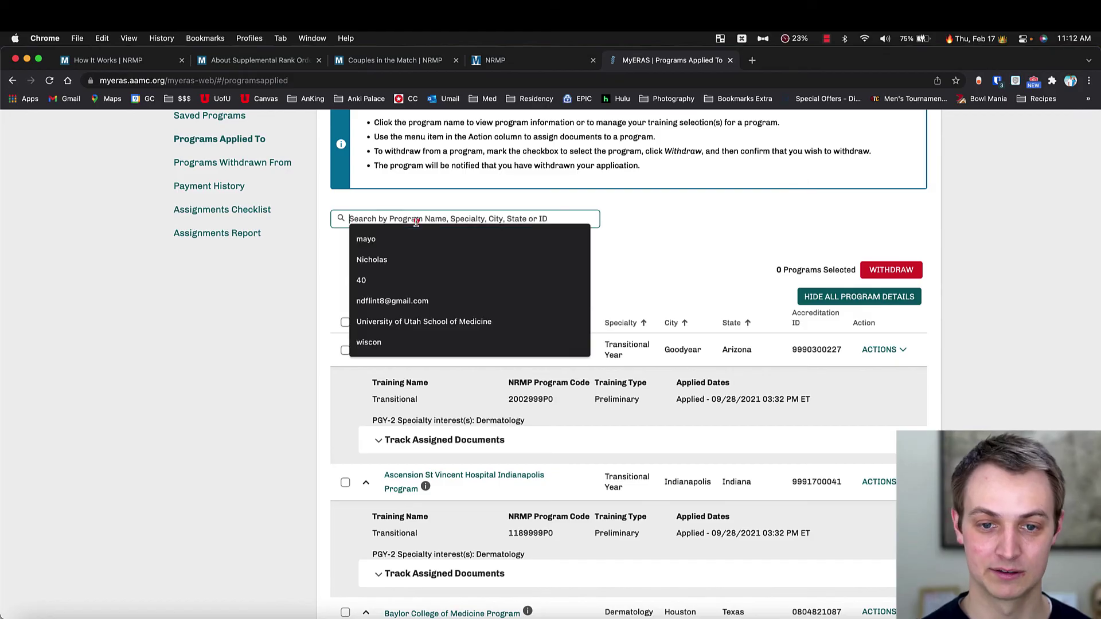
type("ohio")
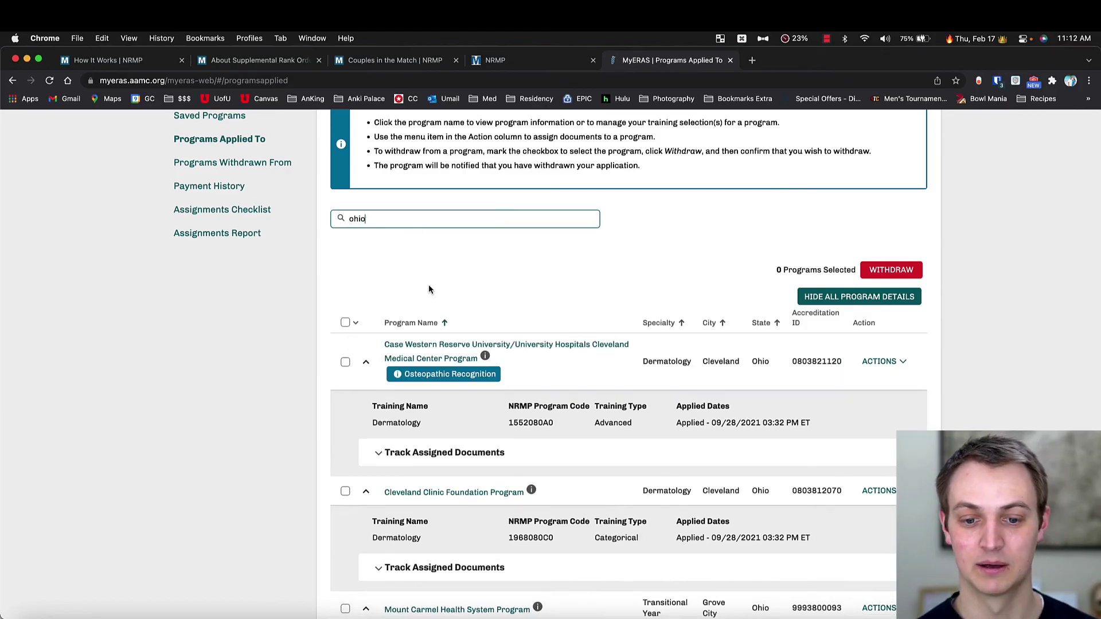
scroll(433, 304, "down", 8)
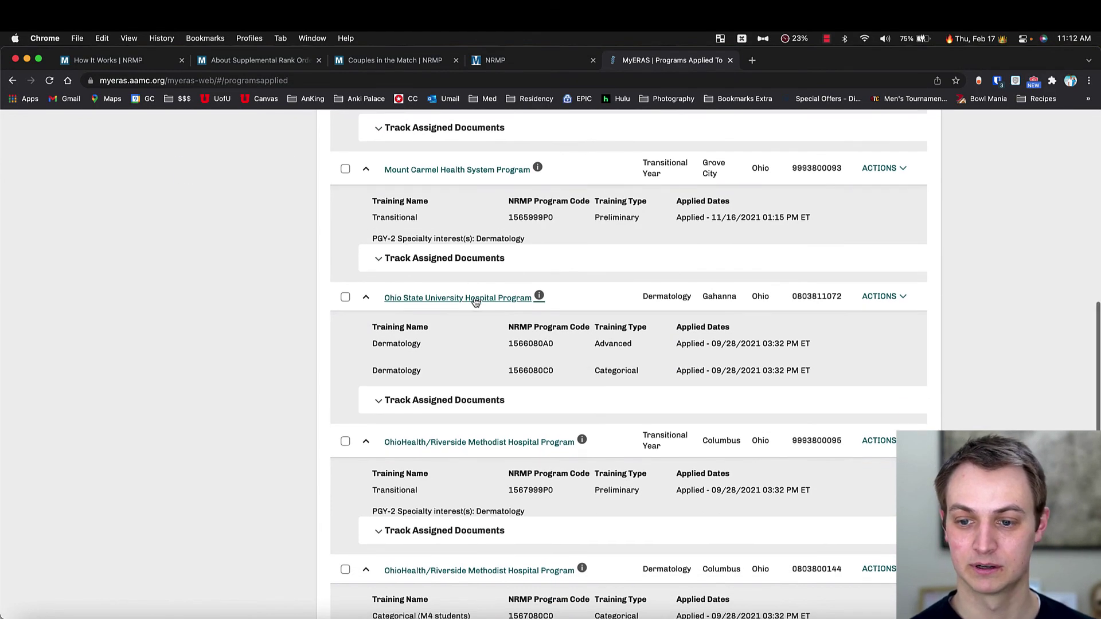
left_click(471, 268)
scroll(519, 344, "down", 3)
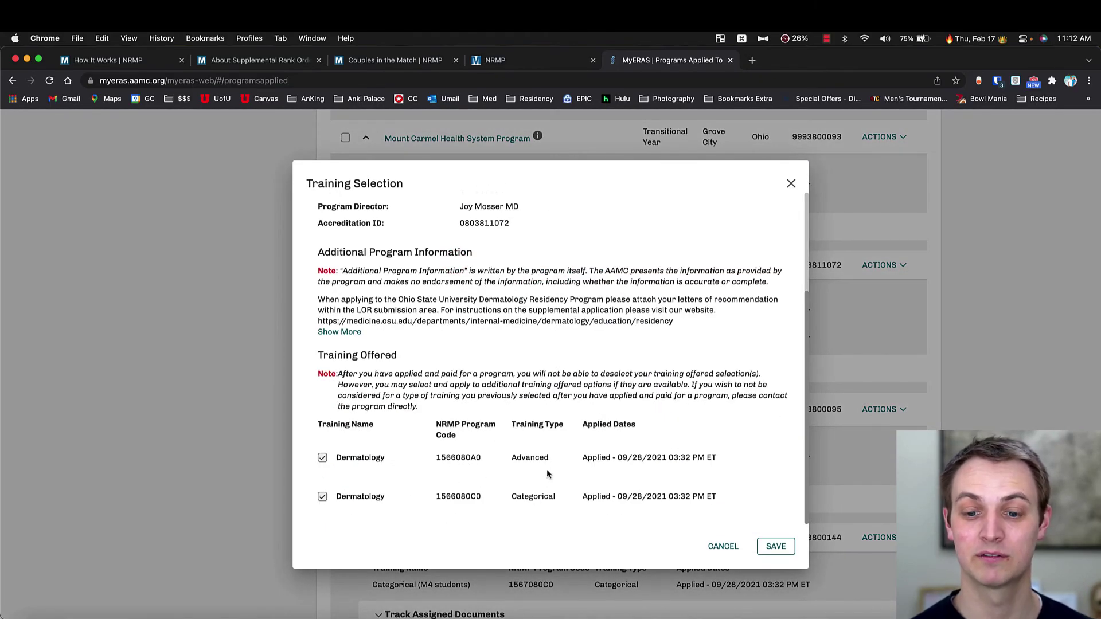
In the NRMP rank list, find Ohio State Dermatology at rank 2 (1566080A0) and rank 3 (1566080C0)
left_click(496, 64)
scroll(406, 265, "down", 1)
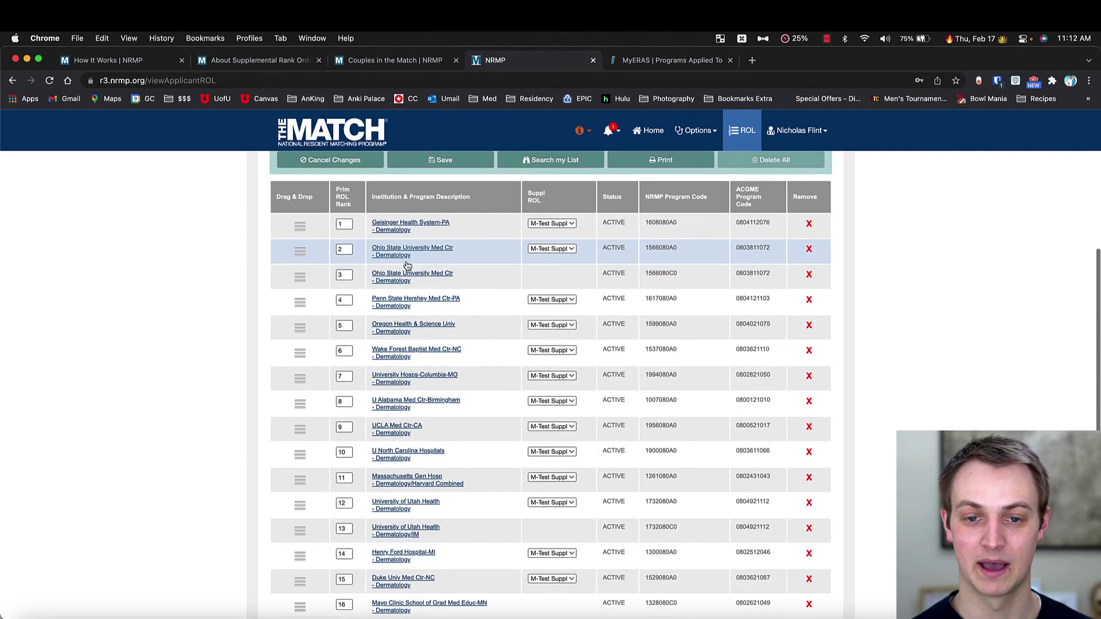